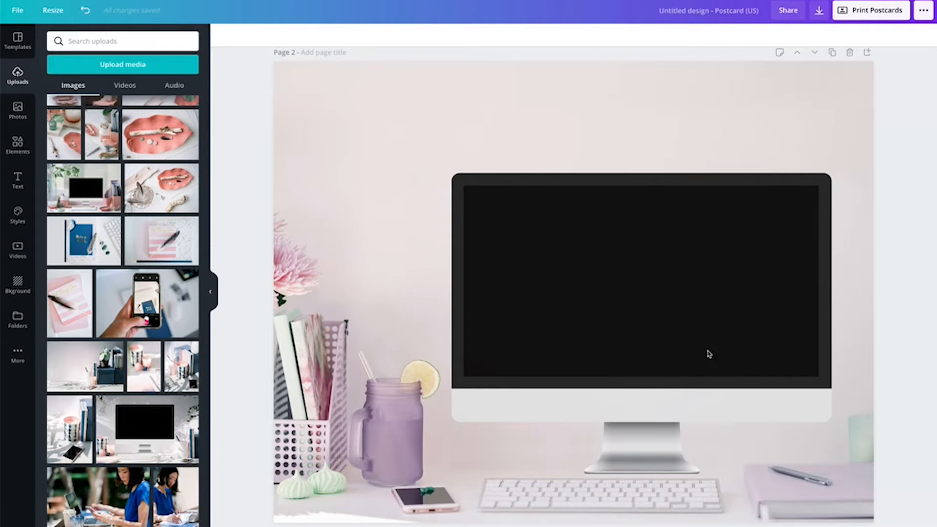
Look over the stock photo pages of the design and browse the uploaded images
scroll(717, 349, down, 9)
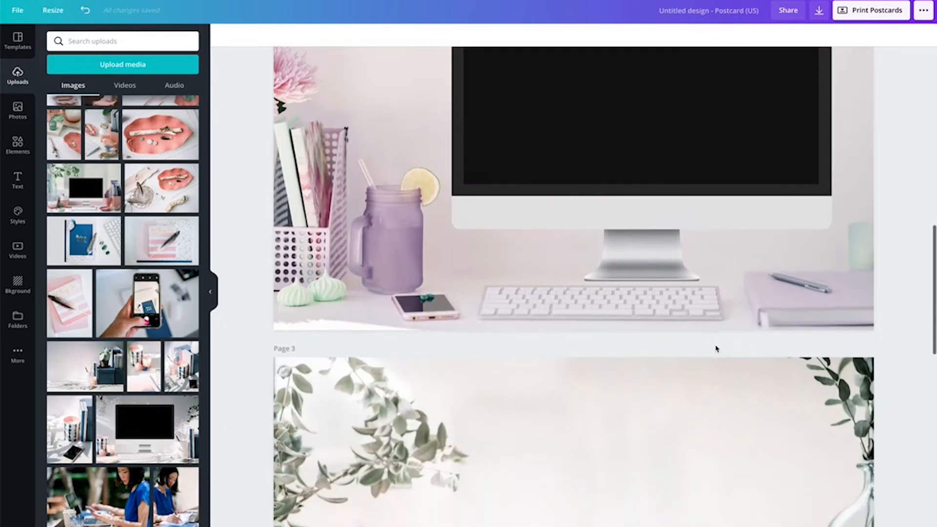
scroll(717, 349, up, 8)
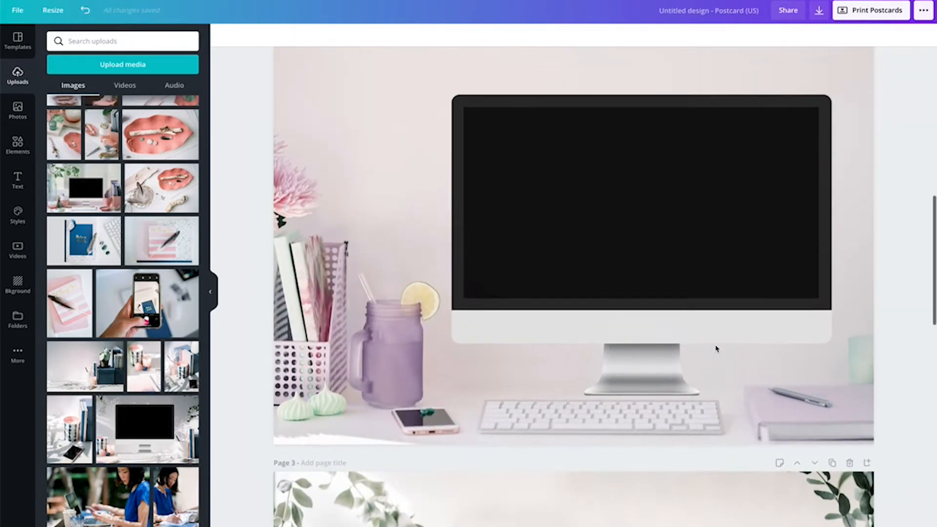
scroll(716, 348, up, 8)
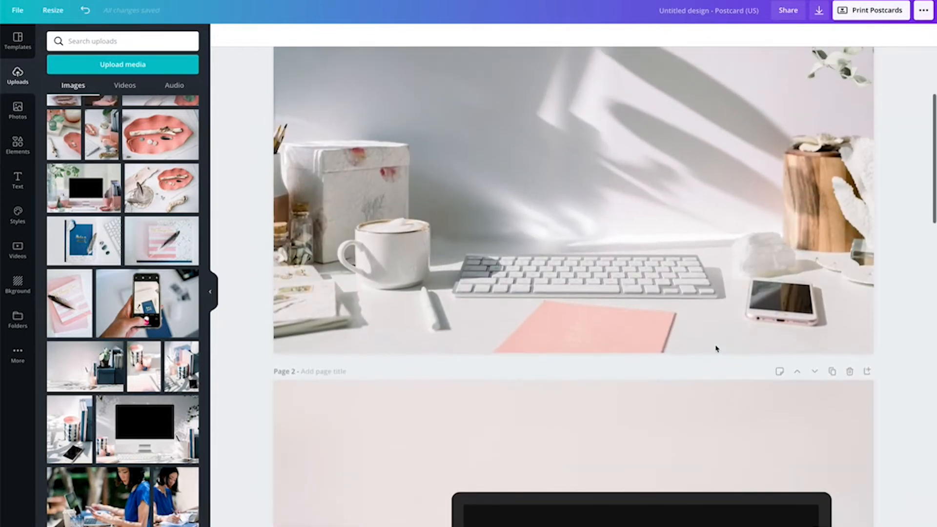
scroll(716, 348, up, 2)
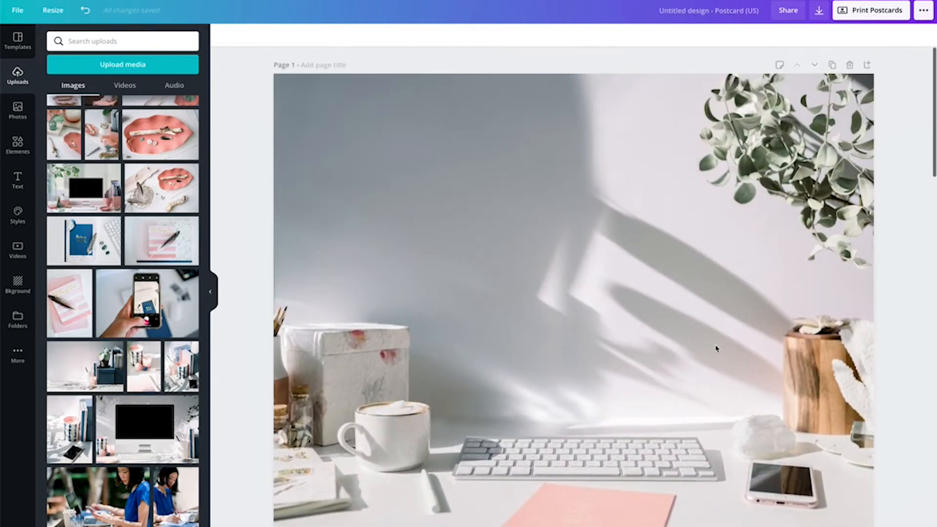
scroll(717, 349, down, 6)
scroll(717, 349, down, 4)
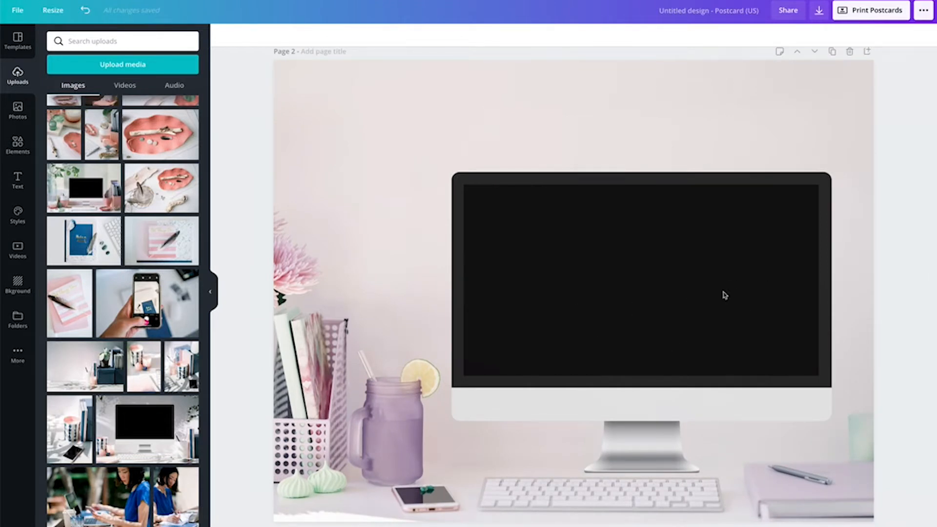
scroll(839, 244, down, 1)
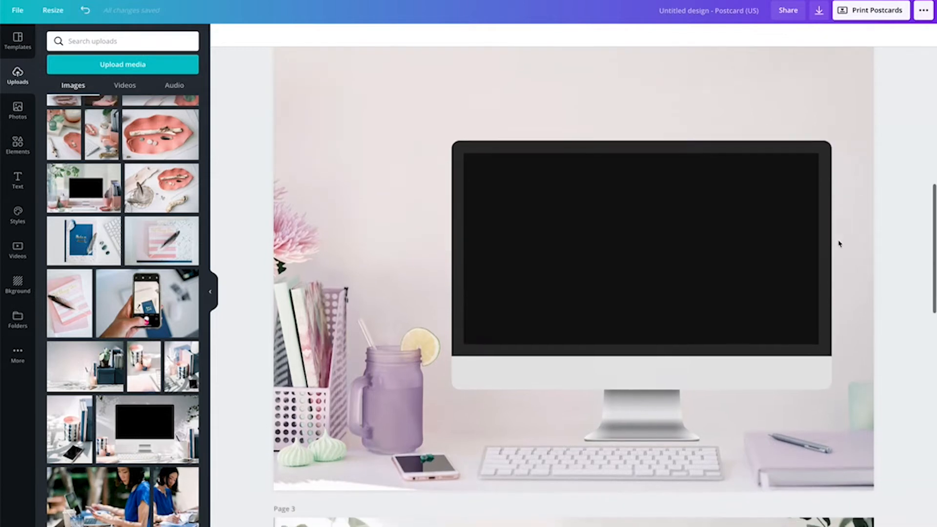
scroll(839, 243, up, 1)
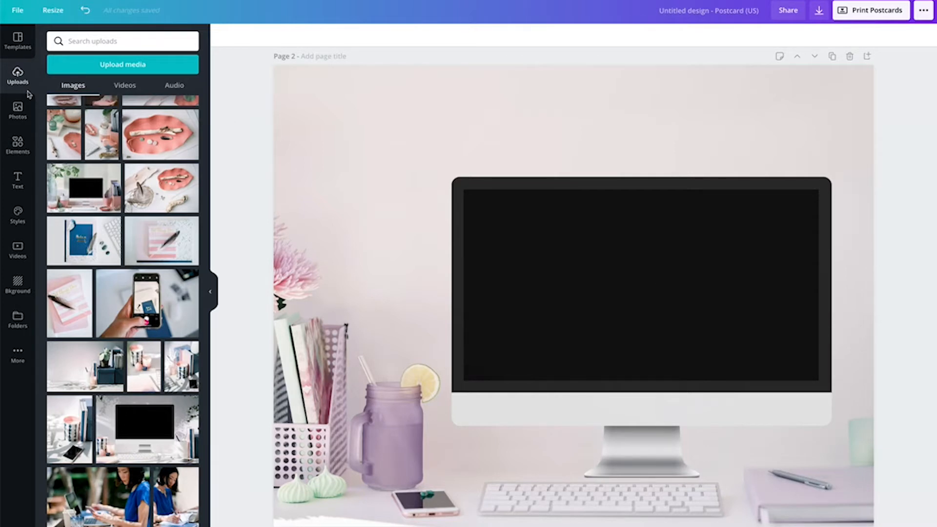
scroll(147, 194, down, 15)
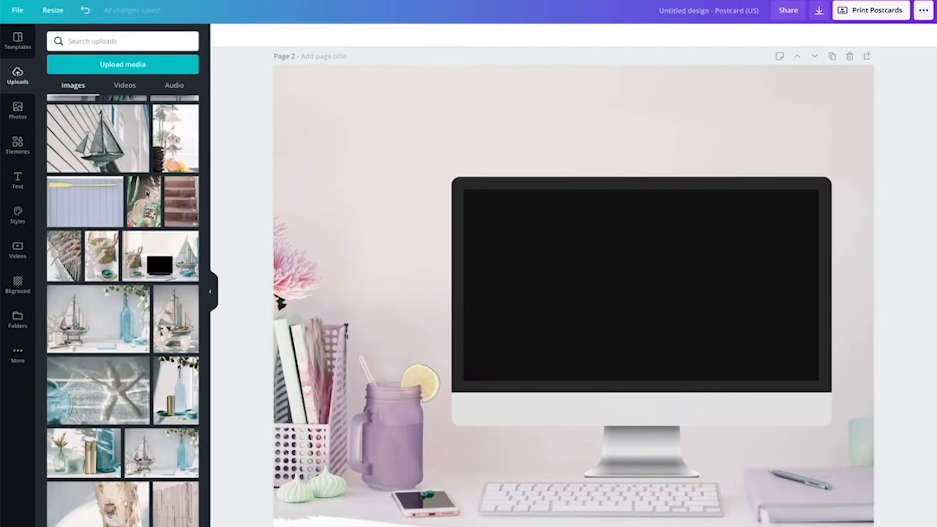
scroll(147, 195, down, 20)
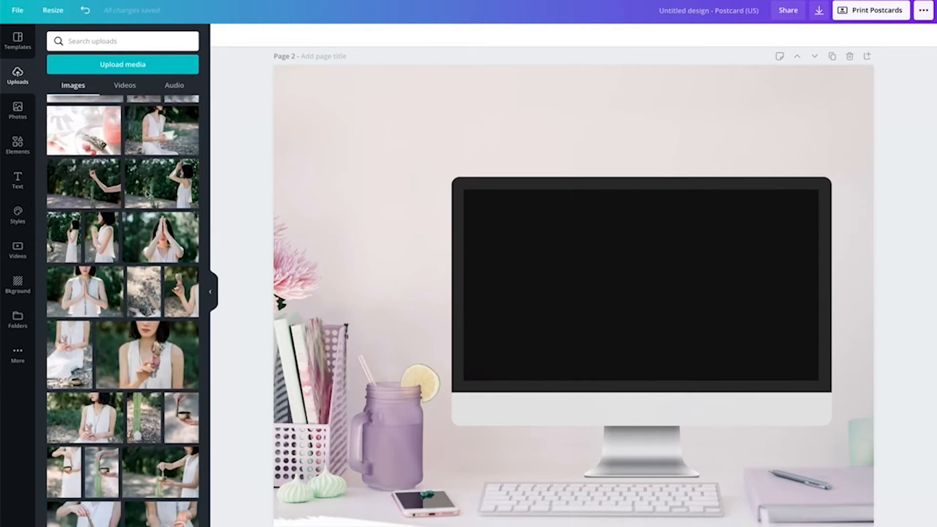
scroll(147, 194, up, 2)
Add a single-image grid to page 2 and resize it to cover the black screen of the desktop monitor
click(18, 147)
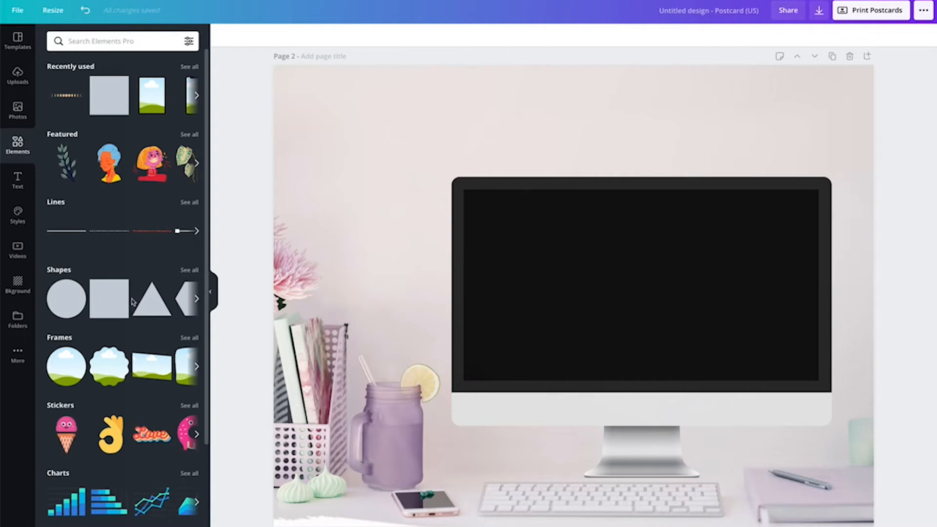
scroll(124, 331, down, 4)
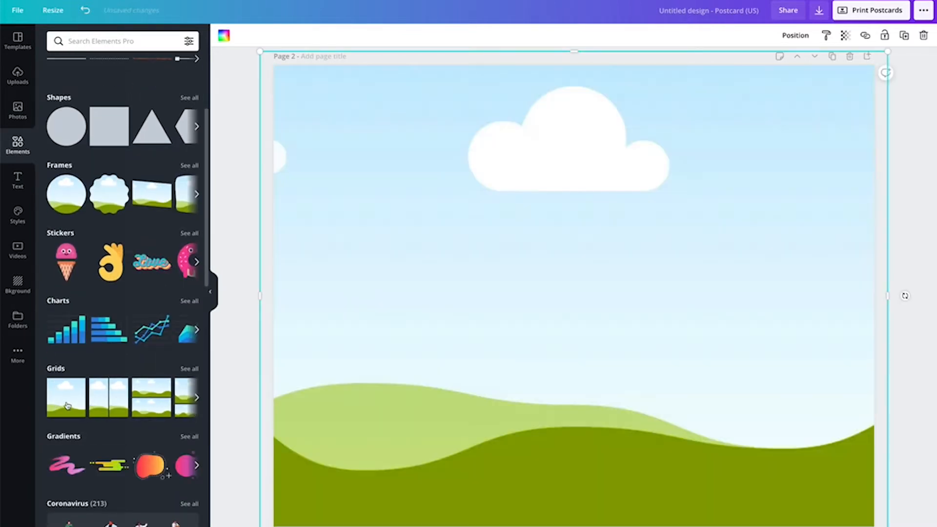
click(67, 406)
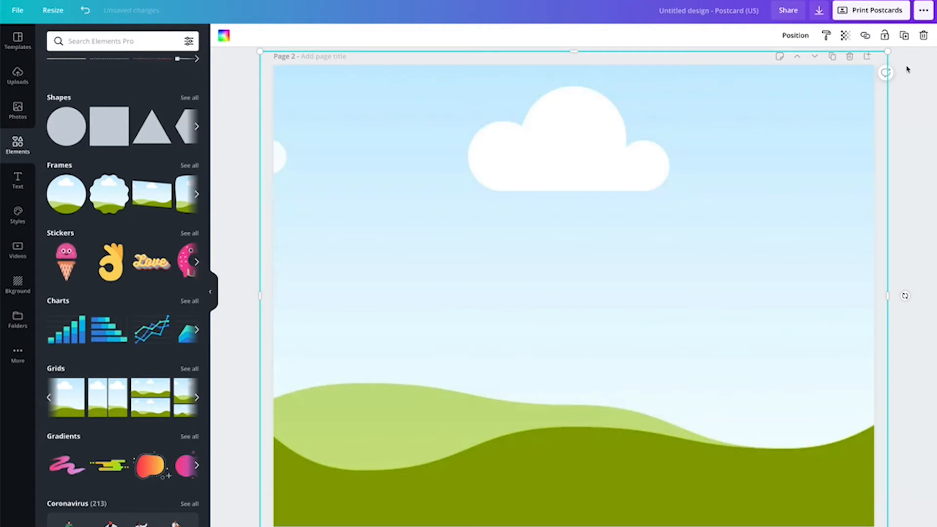
drag(865, 73, 711, 242)
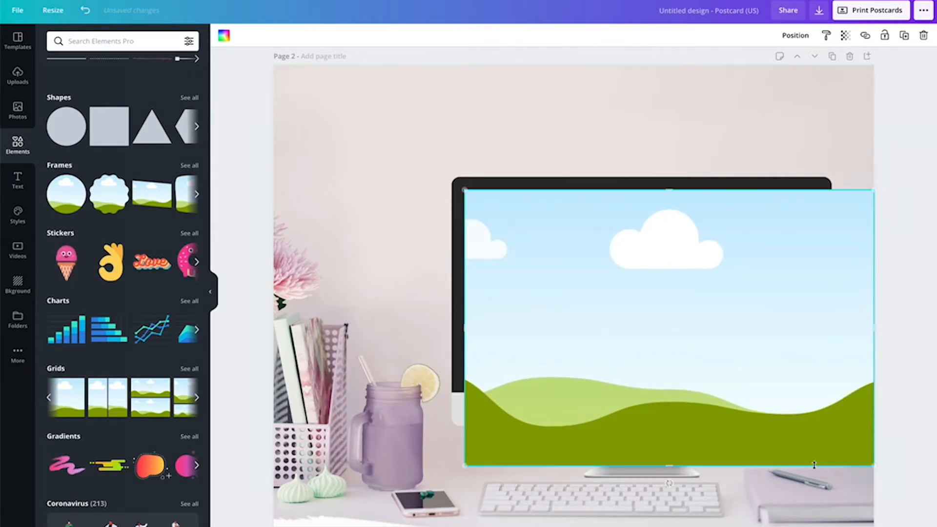
drag(873, 464, 817, 380)
click(404, 232)
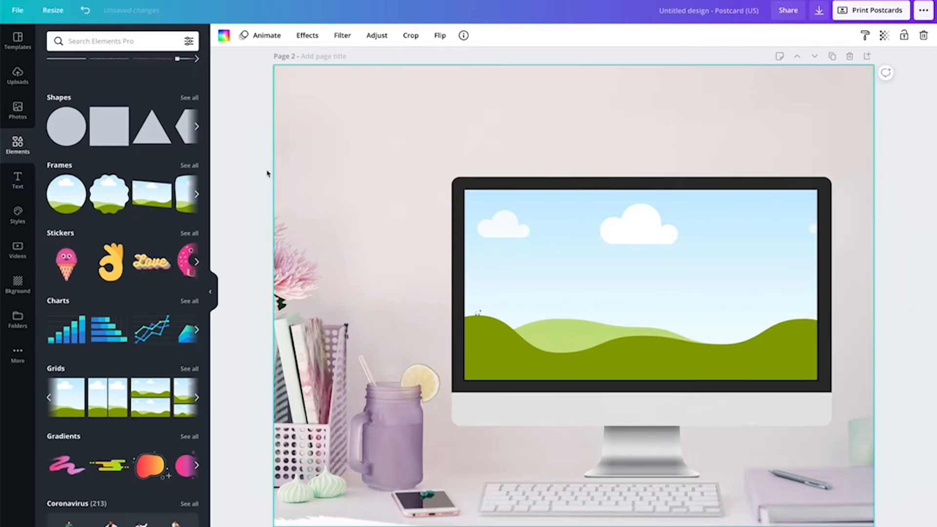
Fill the grid on the monitor with the uploaded full-page website screenshot
click(18, 76)
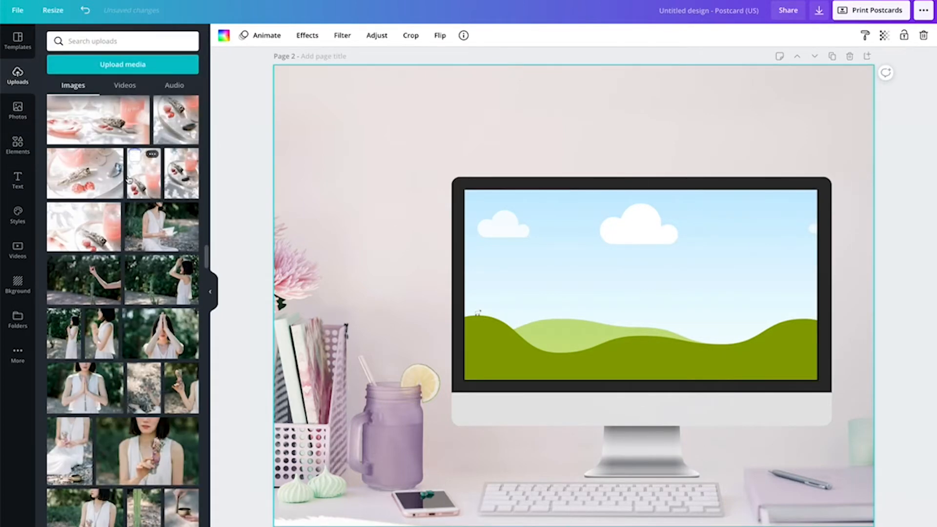
scroll(128, 180, up, 15)
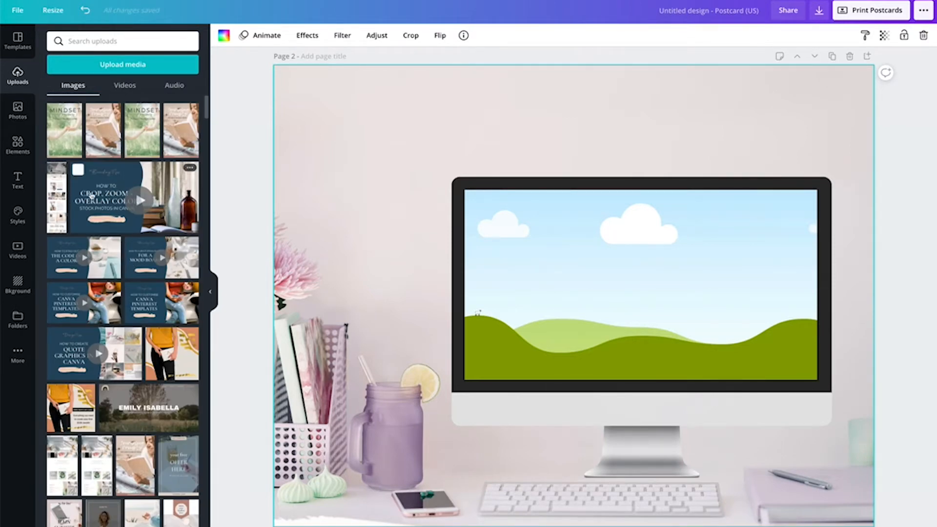
drag(56, 197, 483, 271)
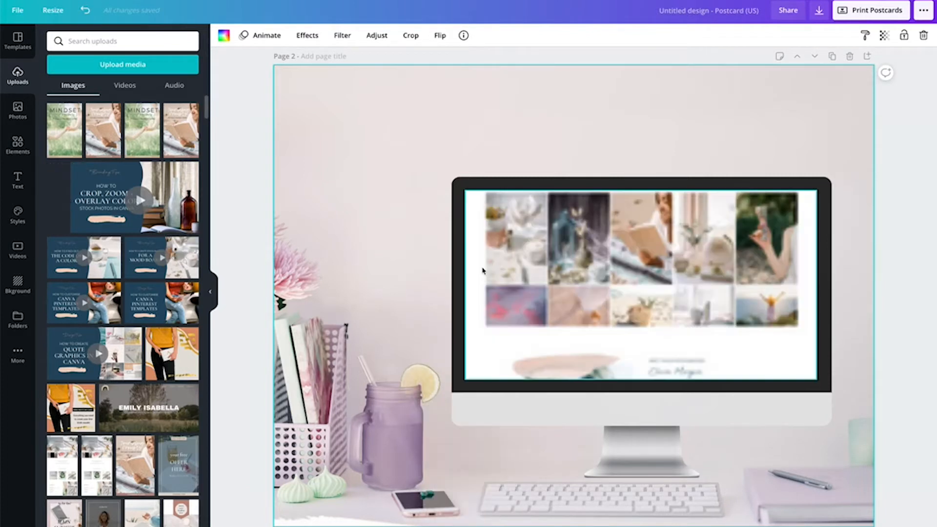
drag(651, 274, 648, 252)
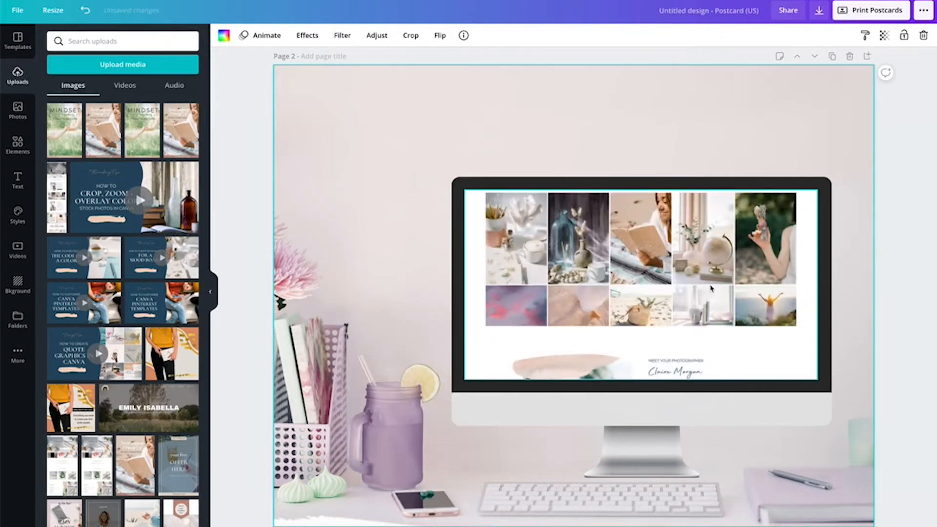
Reposition the website screenshot inside its grid so the "A Stock Photo Membership" banner fills the monitor screen
click(711, 288)
double_click(708, 265)
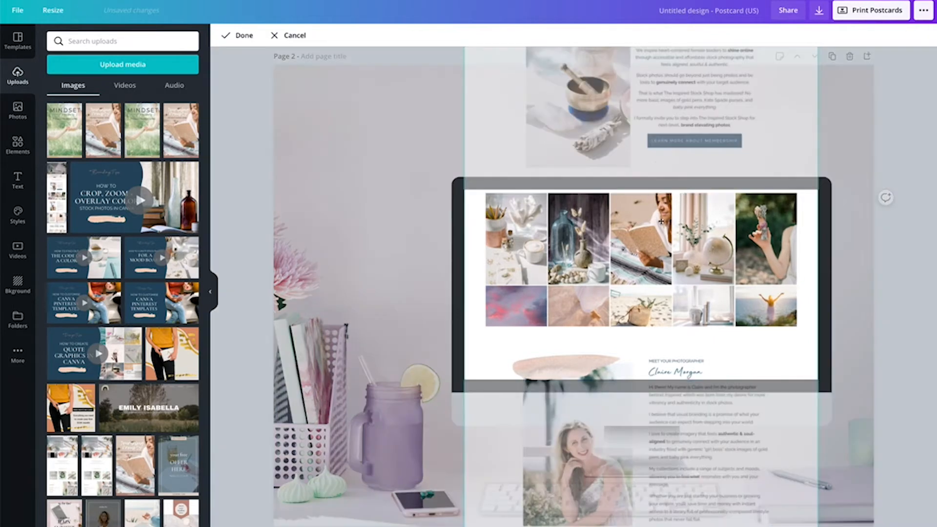
drag(659, 215, 660, 364)
scroll(682, 237, up, 1)
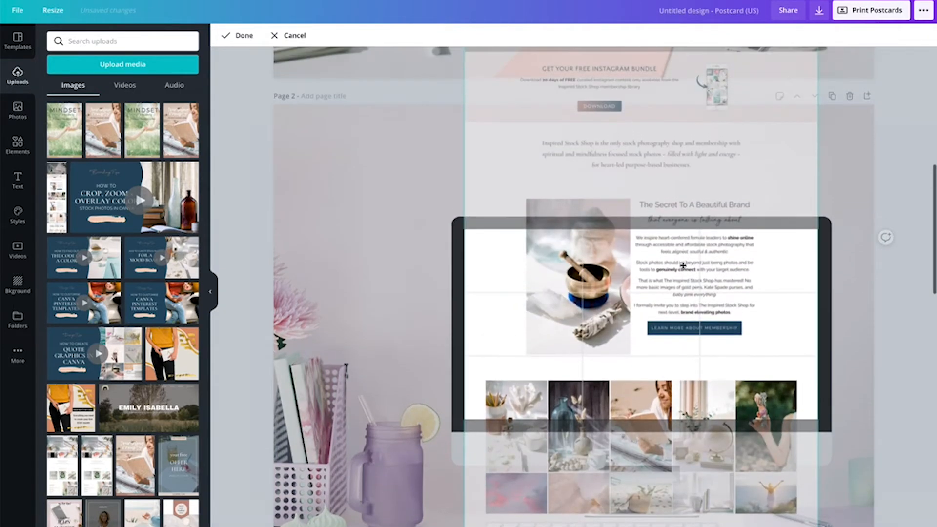
drag(683, 267, 688, 428)
drag(700, 272, 704, 424)
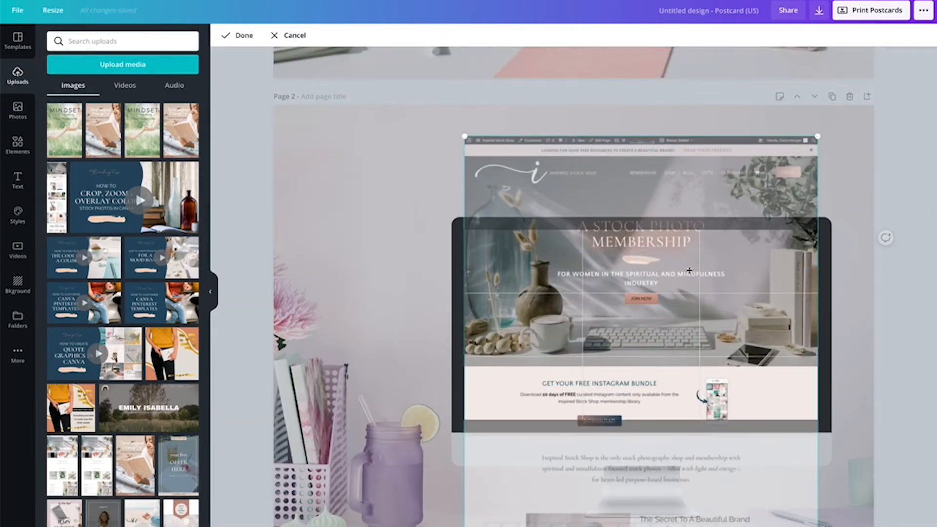
drag(689, 260, 696, 337)
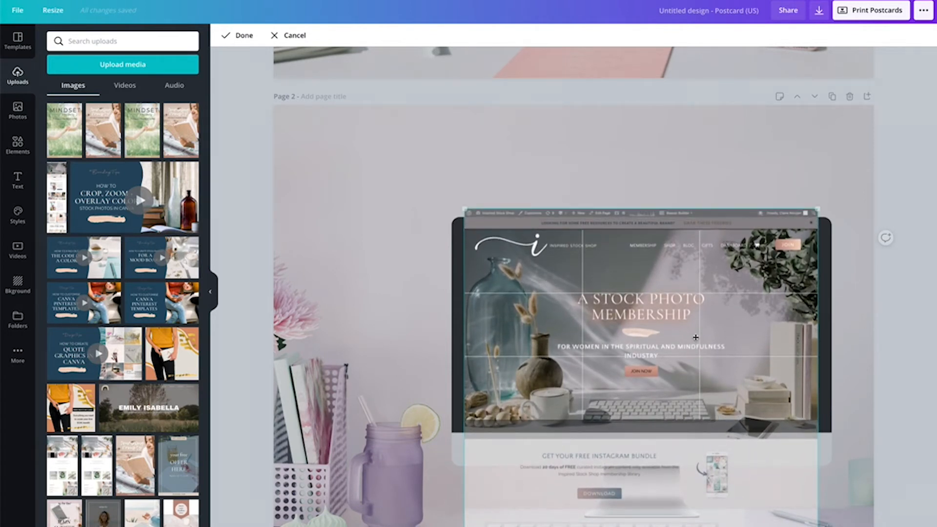
key(Return)
click(859, 296)
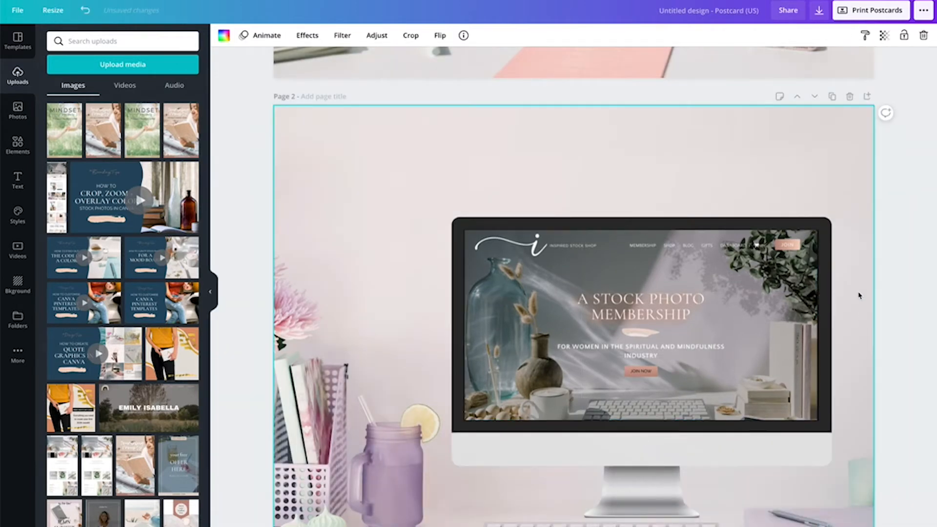
Add a single-image grid to page 4 and resize it to cover the black screen of the laptop
scroll(859, 295, down, 3)
scroll(859, 295, up, 1)
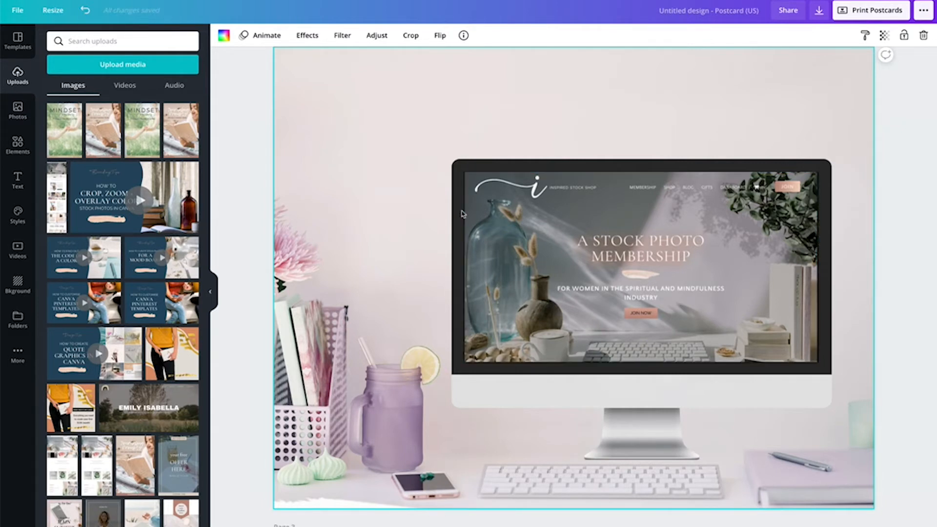
click(18, 144)
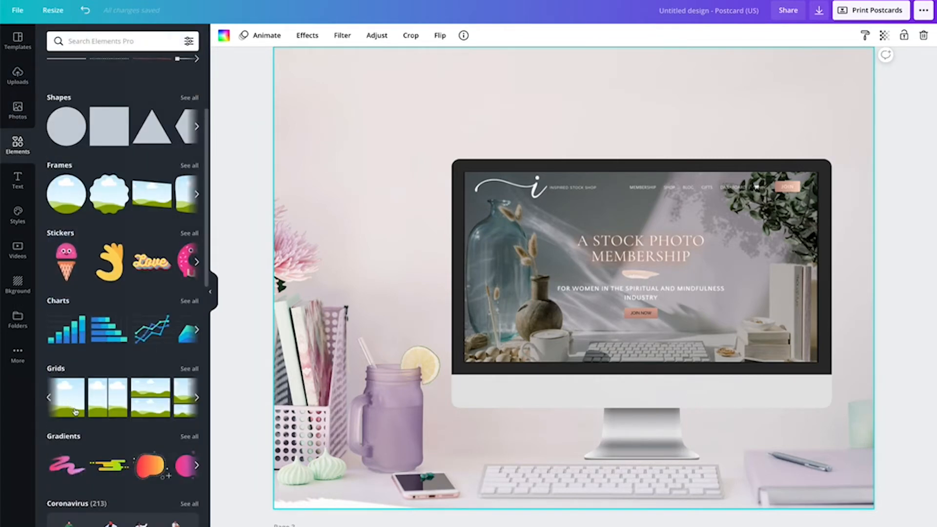
scroll(632, 329, down, 10)
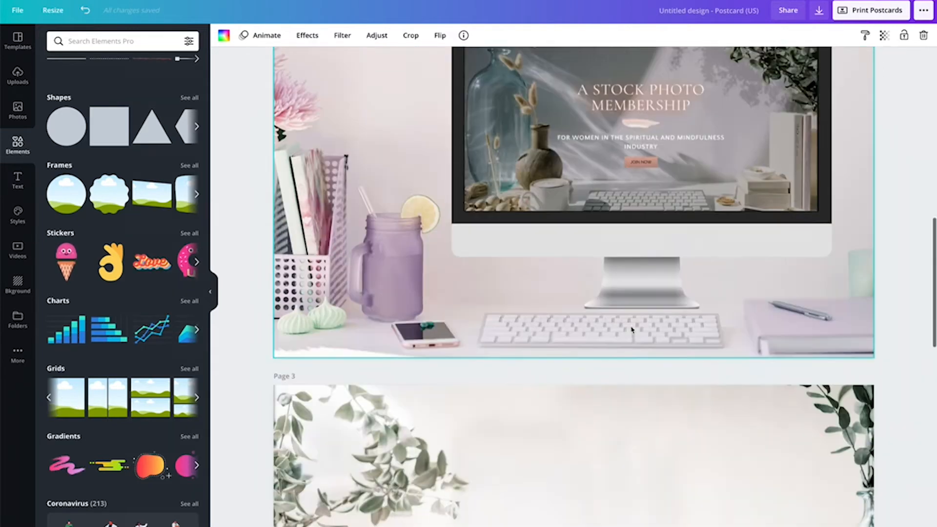
scroll(632, 330, down, 8)
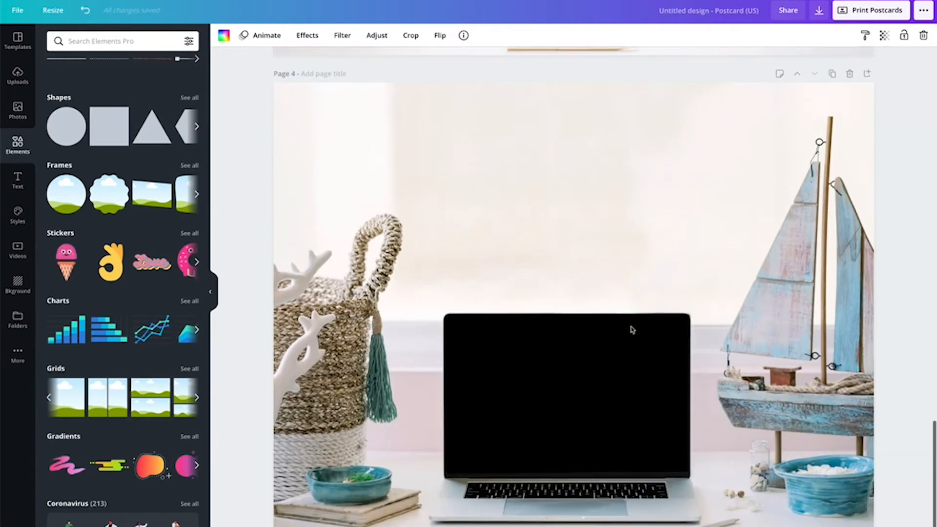
click(69, 403)
drag(886, 525, 615, 271)
drag(483, 185, 665, 427)
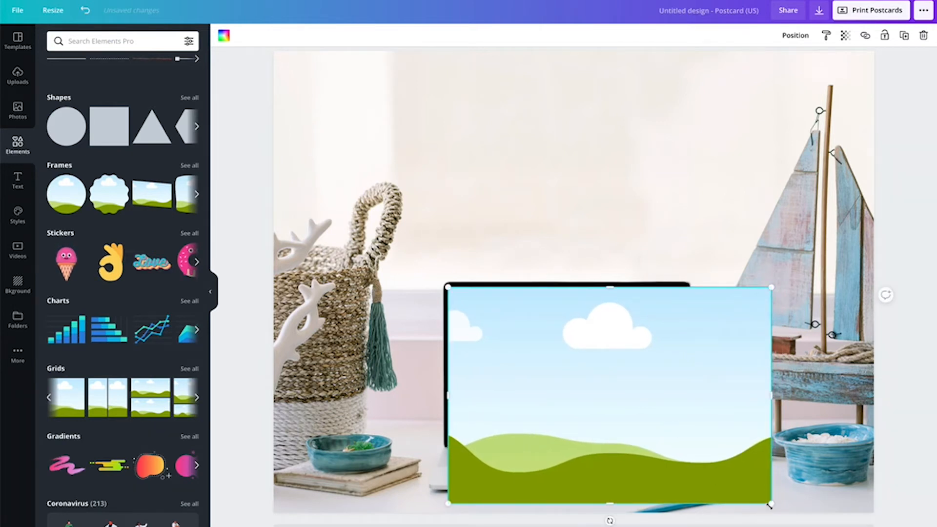
drag(748, 484, 685, 444)
click(712, 437)
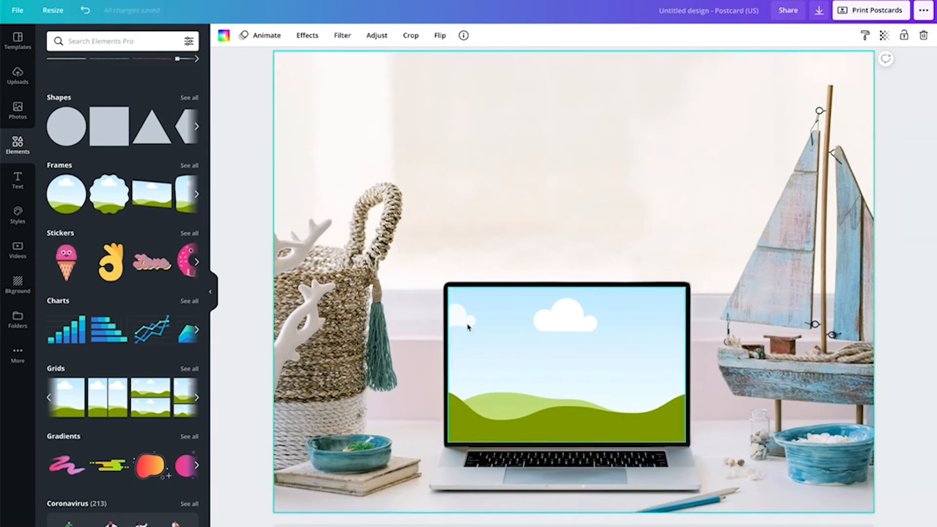
Fill the laptop's grid with the uploaded website screenshot and reposition it to show the "The Secret To A Beautiful Brand" section
click(22, 80)
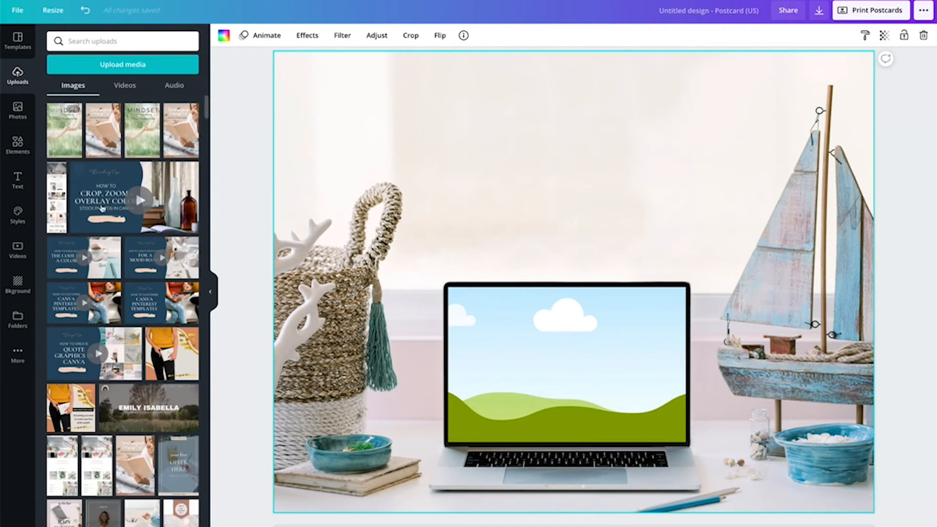
drag(57, 197, 526, 350)
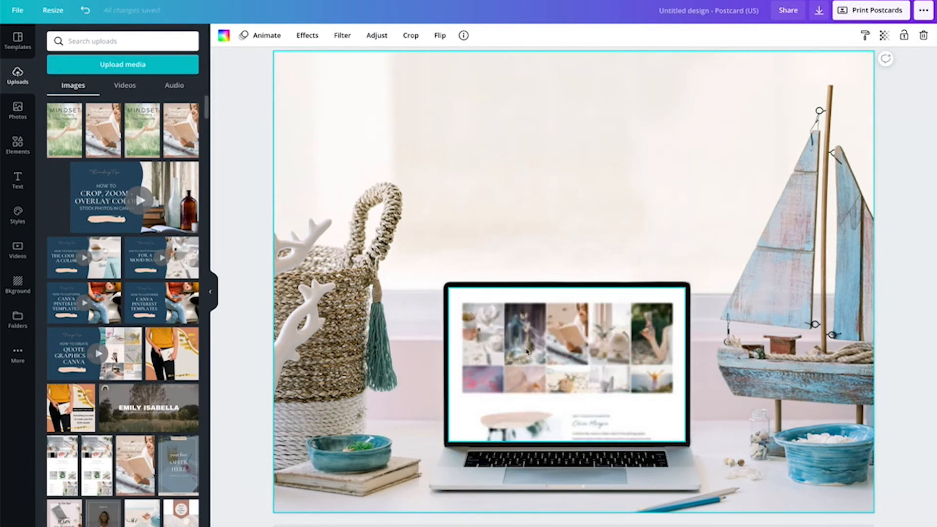
double_click(593, 359)
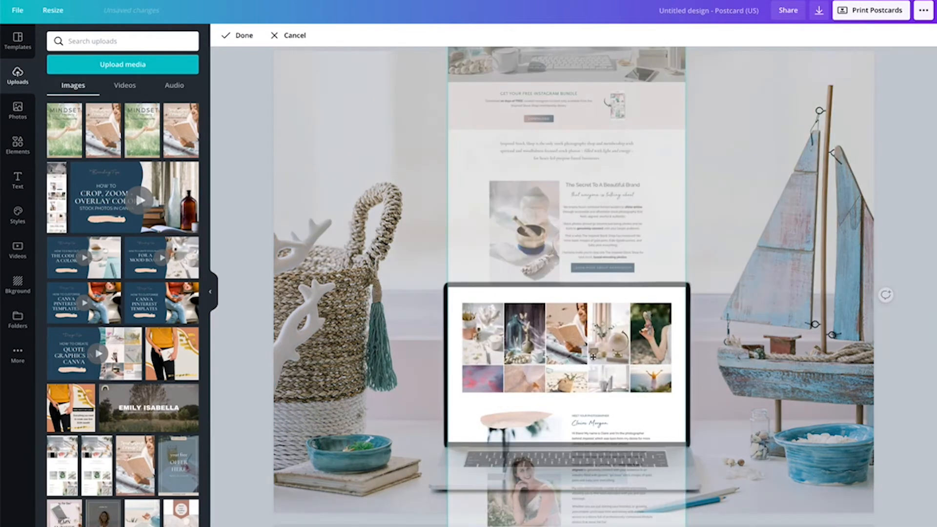
drag(593, 359, 606, 510)
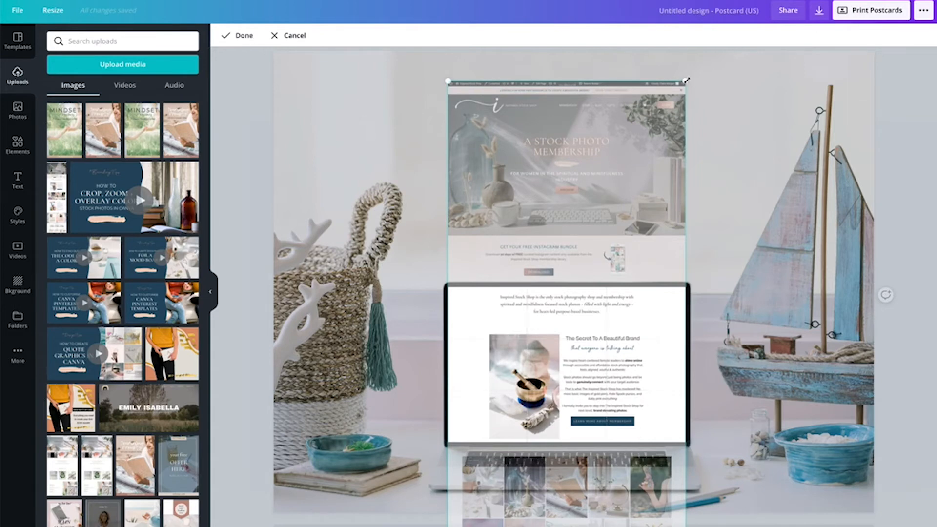
drag(686, 80, 693, 130)
drag(671, 175, 758, 107)
key(Return)
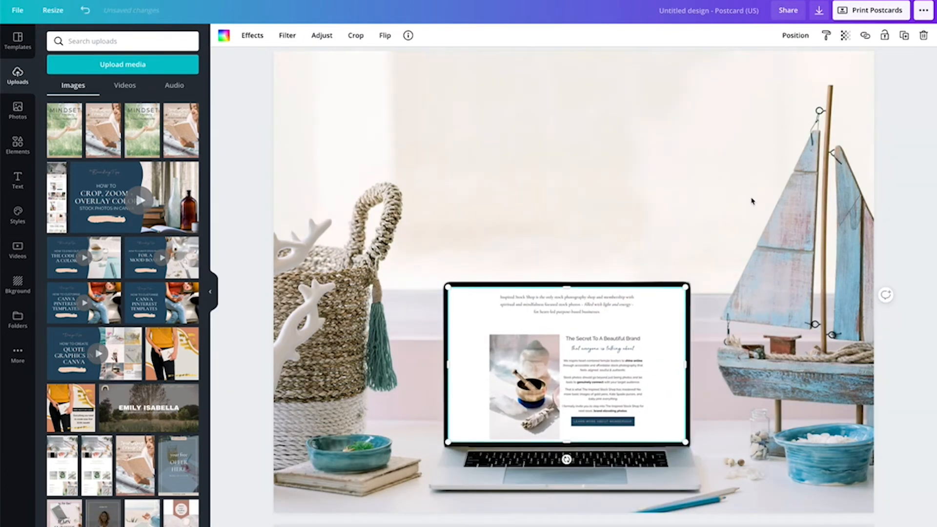
click(750, 204)
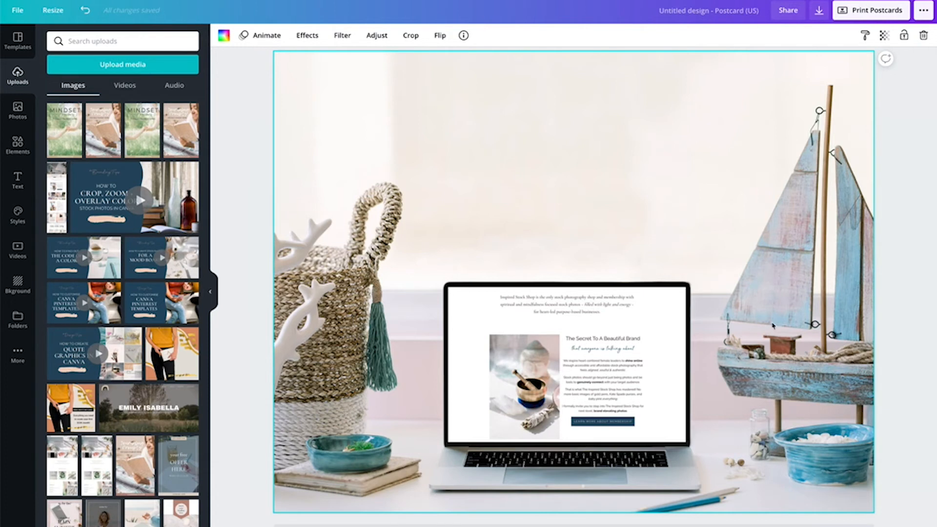
Darken the website screenshot on page 4's laptop screen by setting its brightness to -23
click(636, 393)
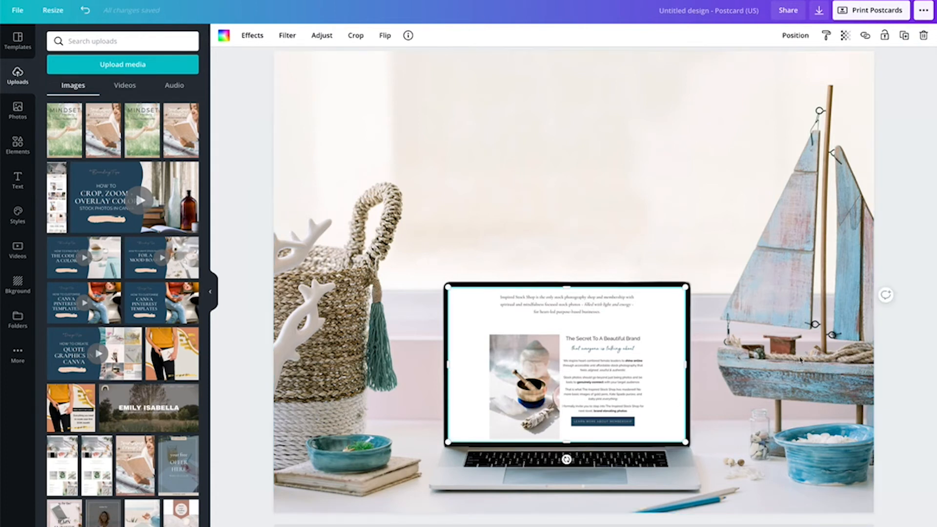
click(264, 39)
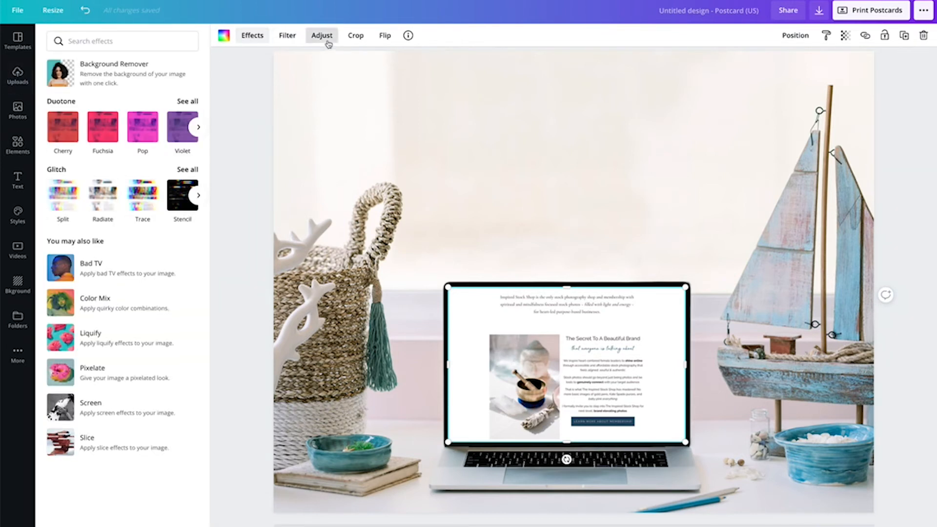
click(325, 39)
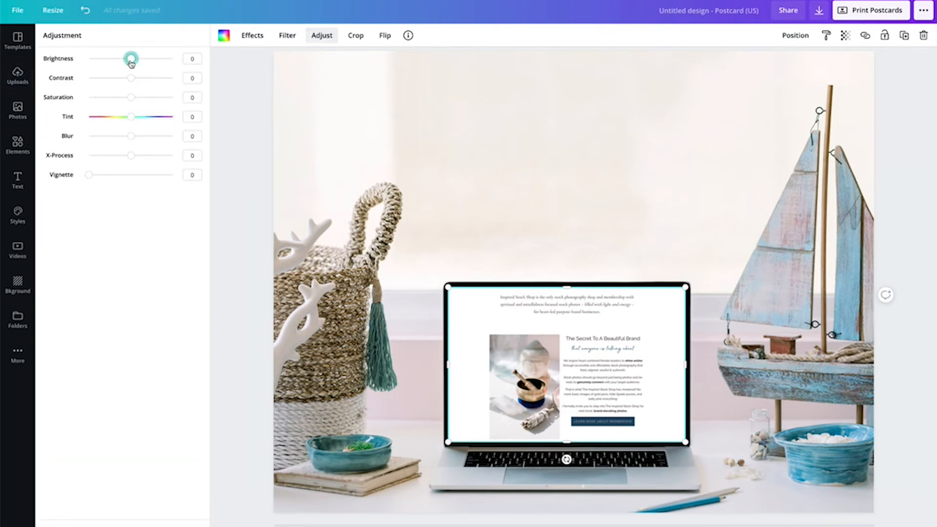
drag(131, 63, 123, 63)
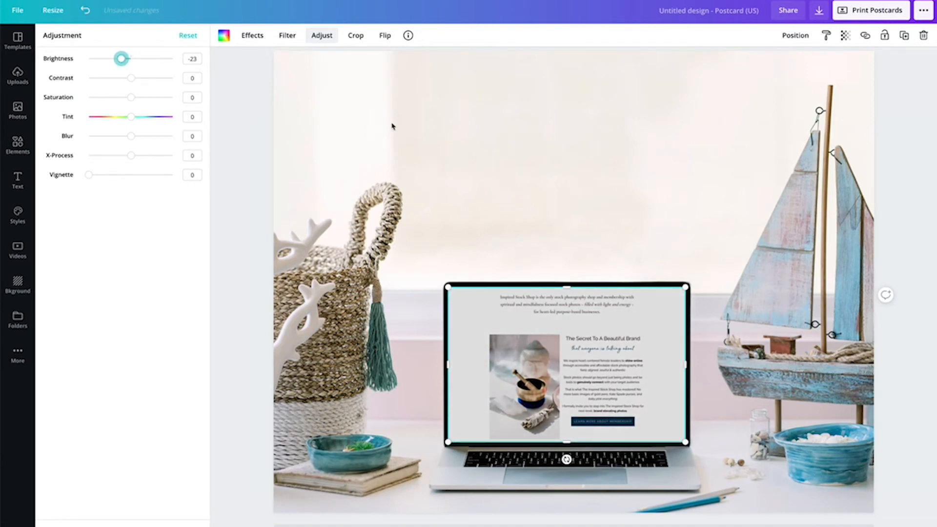
click(647, 190)
click(740, 218)
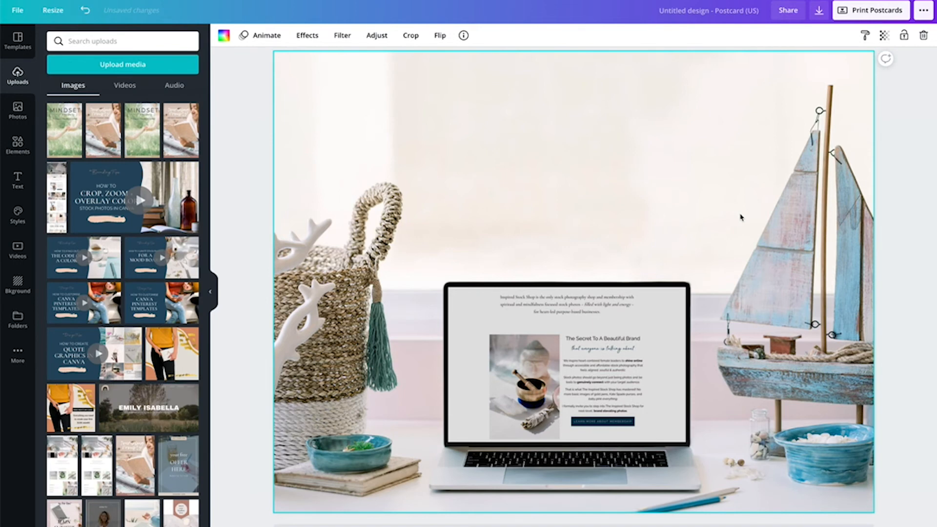
Add the desktop computer frame to page 3, then size and place it so its stand sits just behind the keyboard
scroll(741, 217, up, 7)
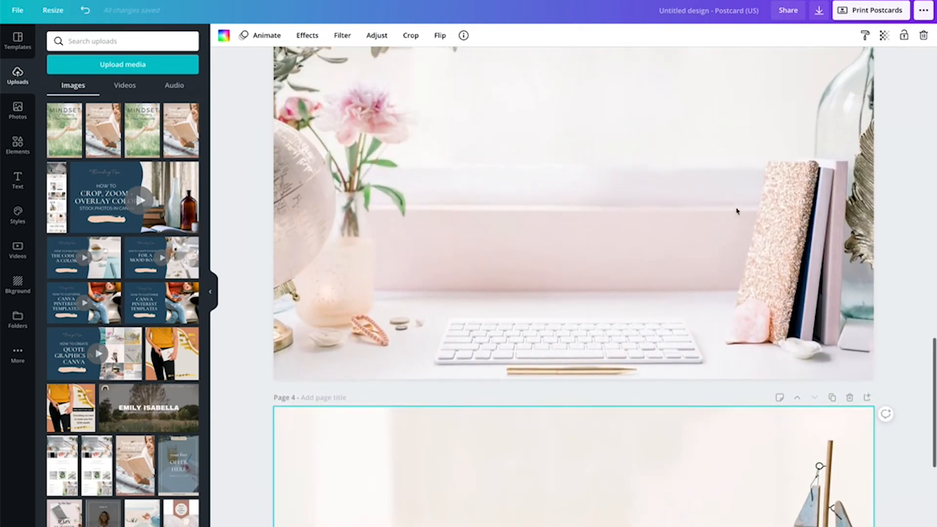
scroll(737, 210, up, 3)
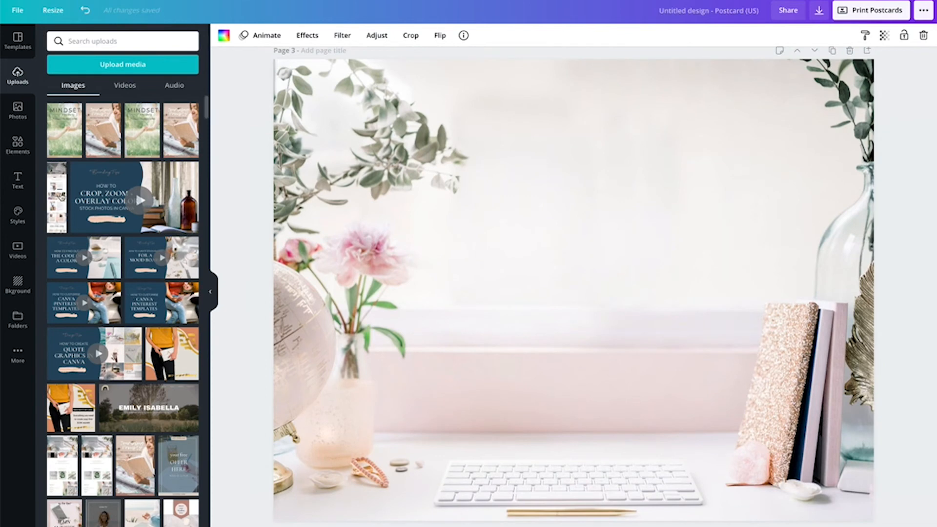
click(17, 144)
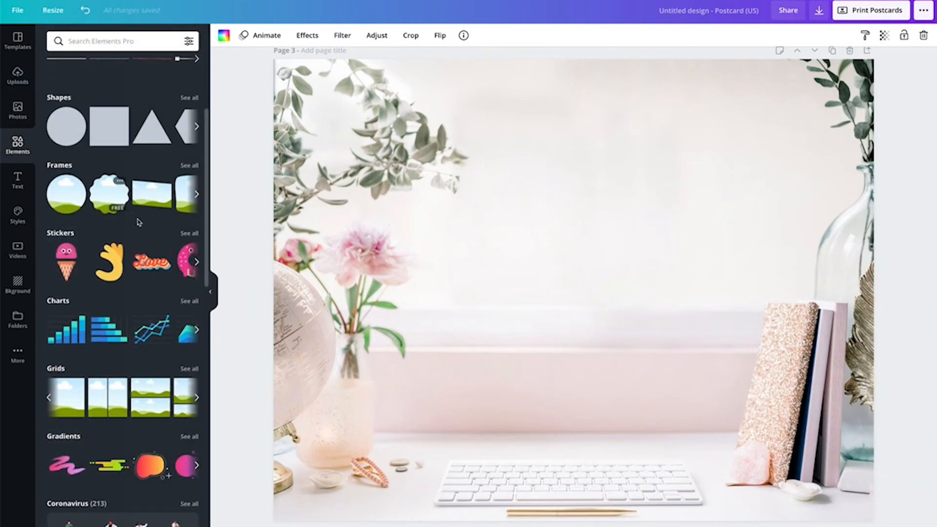
click(189, 165)
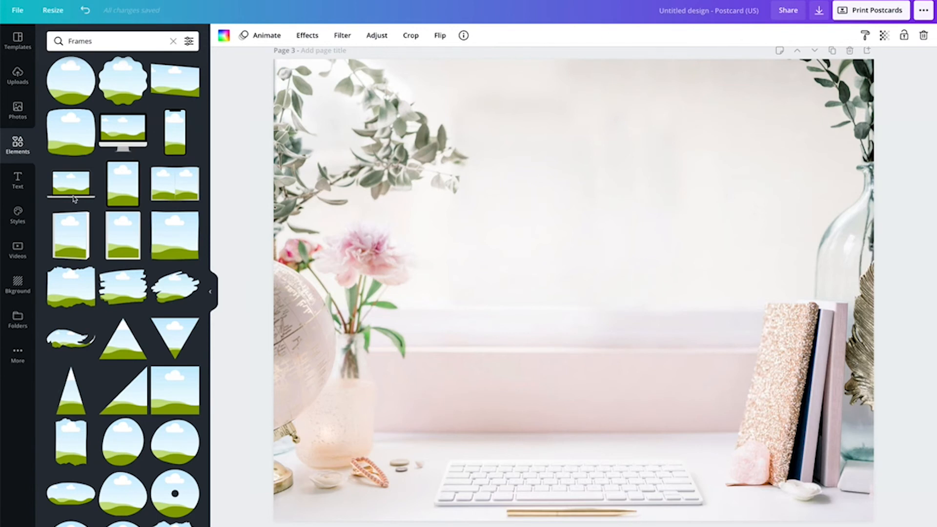
click(127, 145)
drag(603, 371, 603, 399)
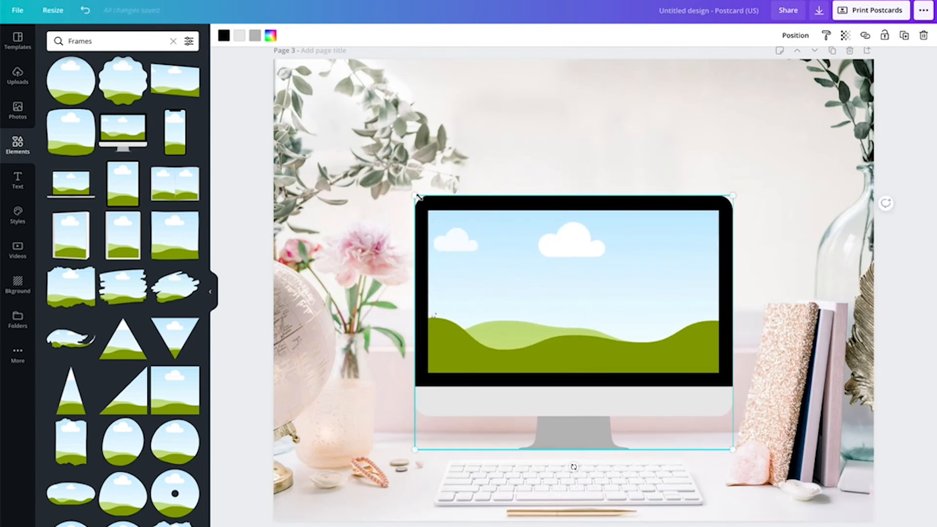
mouse_move(418, 196)
mouse_down()
mouse_move(437, 213)
mouse_move(418, 197)
mouse_up()
drag(737, 195, 740, 193)
click(786, 311)
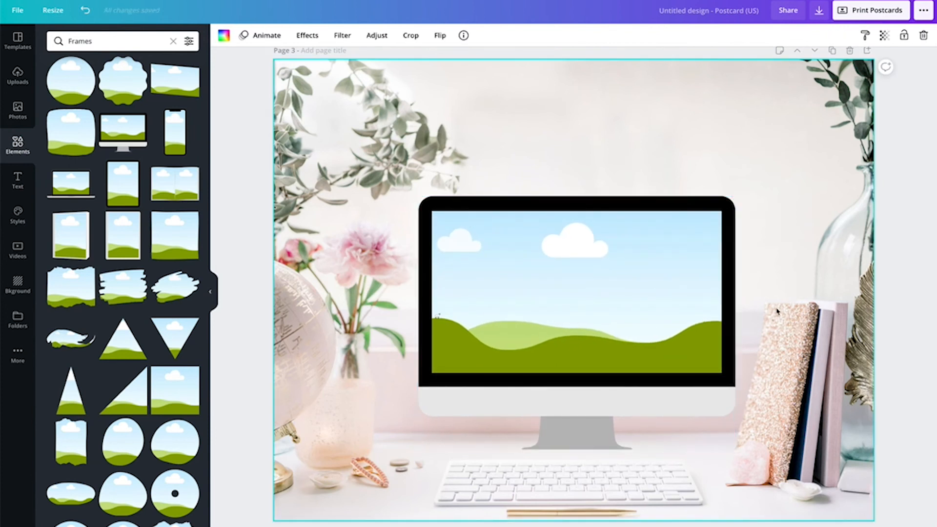
Fill the desktop computer frame with the uploaded website screenshot and shift it to show the whole photo gallery section
click(605, 296)
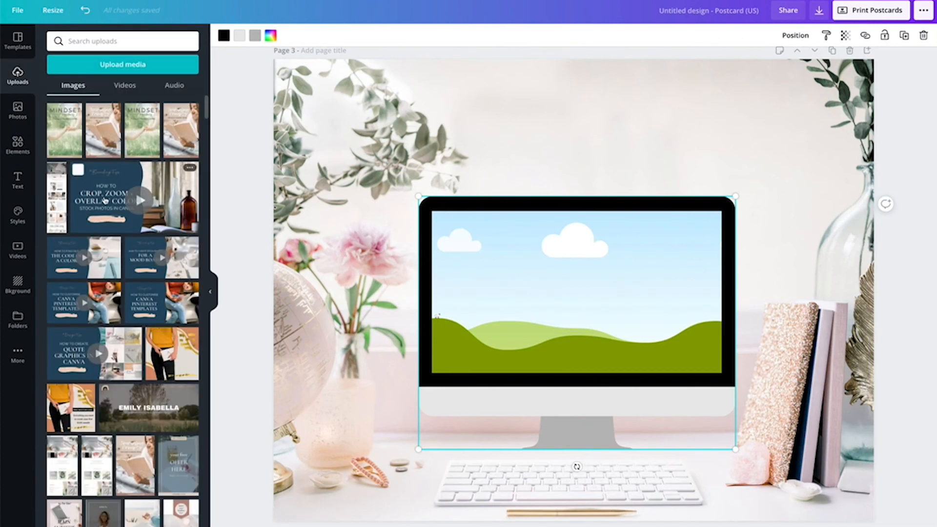
drag(458, 325, 648, 330)
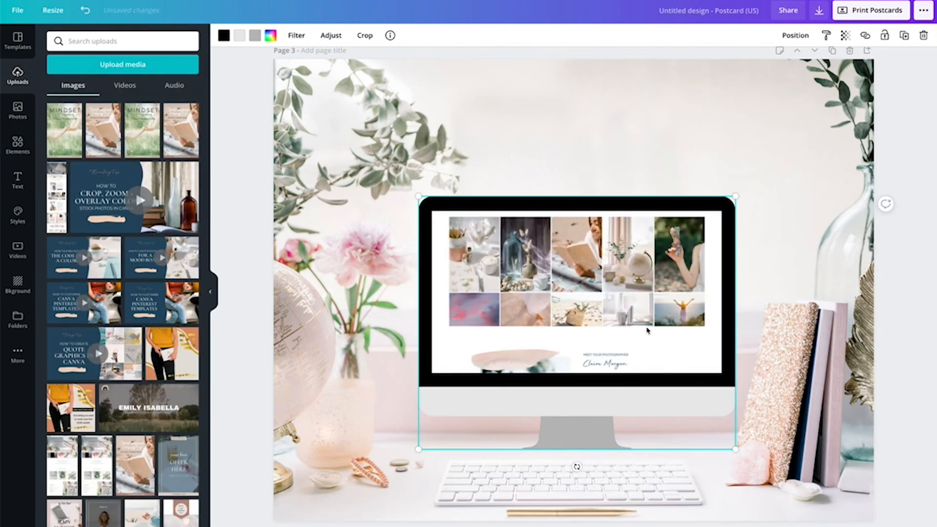
double_click(649, 325)
drag(631, 271, 631, 308)
click(797, 291)
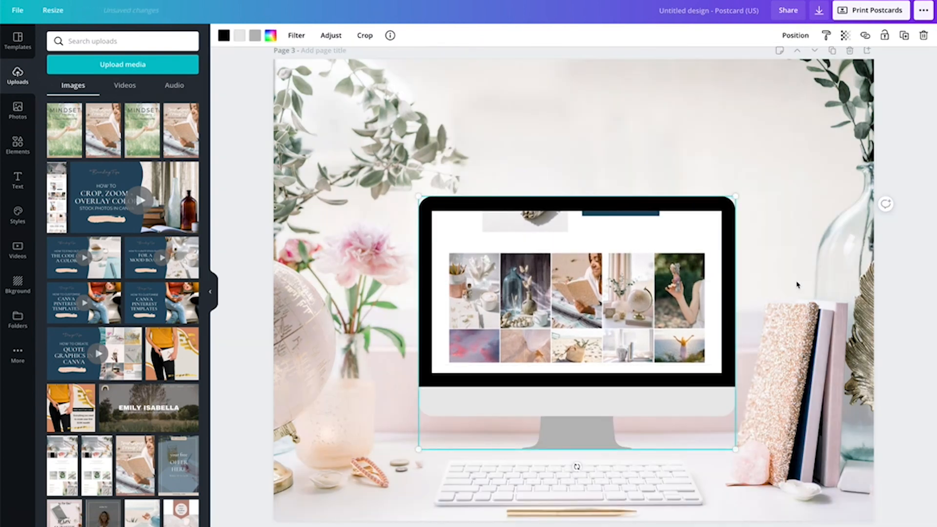
Reposition the website screenshot inside the computer frame so the "Meet Your Photographer" section fills the screen
scroll(798, 283, down, 2)
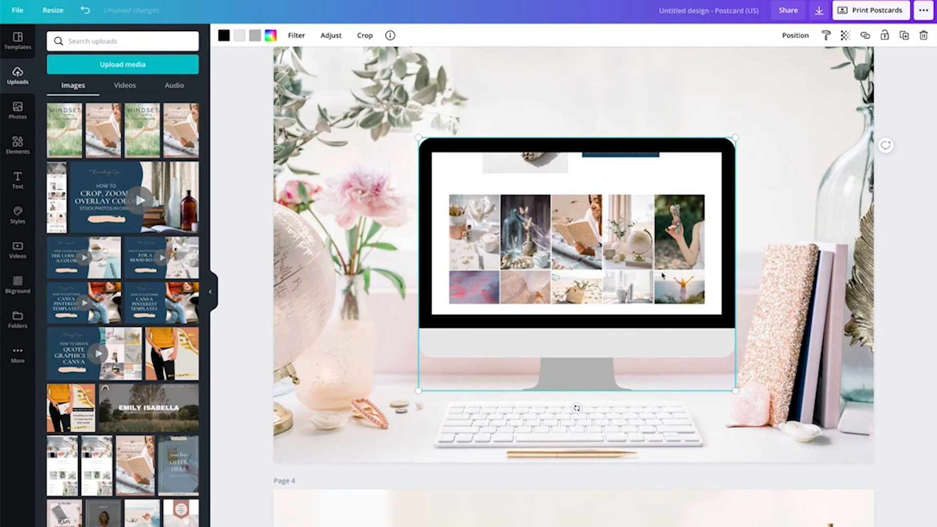
double_click(663, 276)
drag(662, 276, 676, 100)
drag(671, 206, 671, 212)
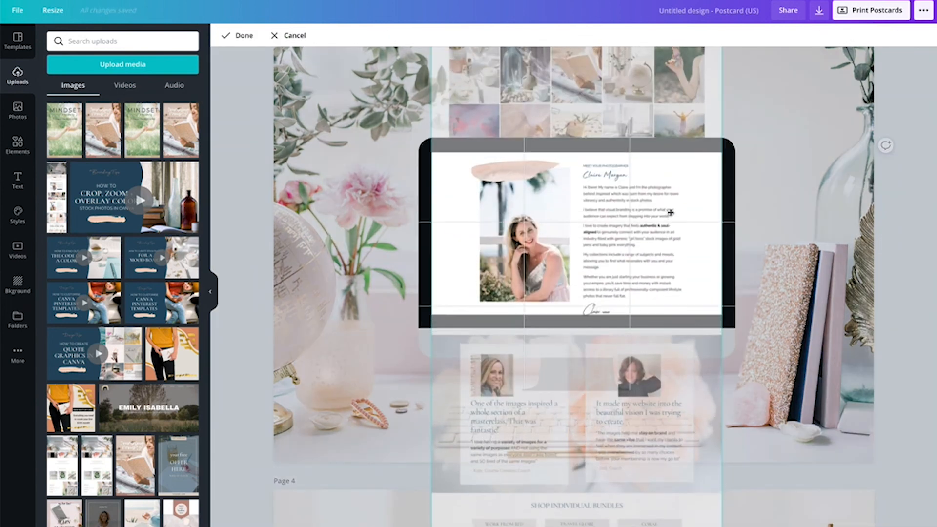
click(820, 224)
scroll(808, 224, down, 7)
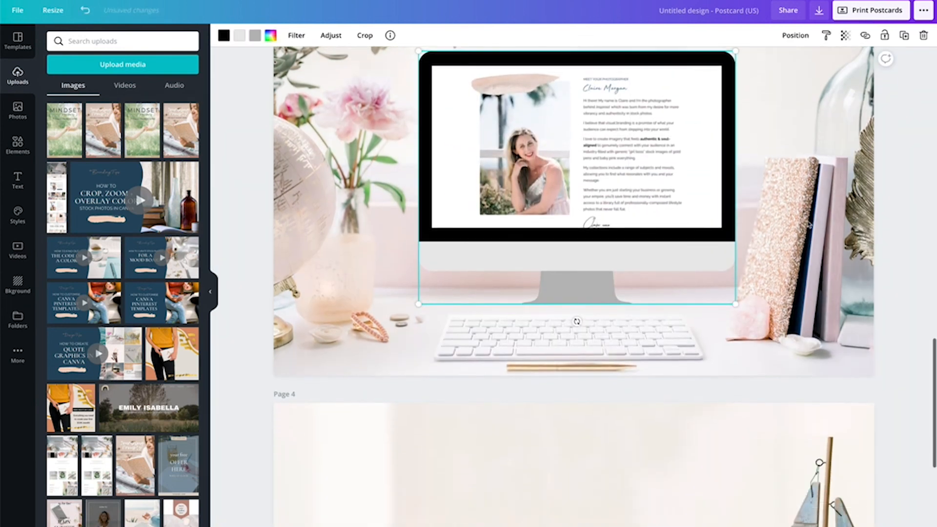
scroll(809, 224, down, 2)
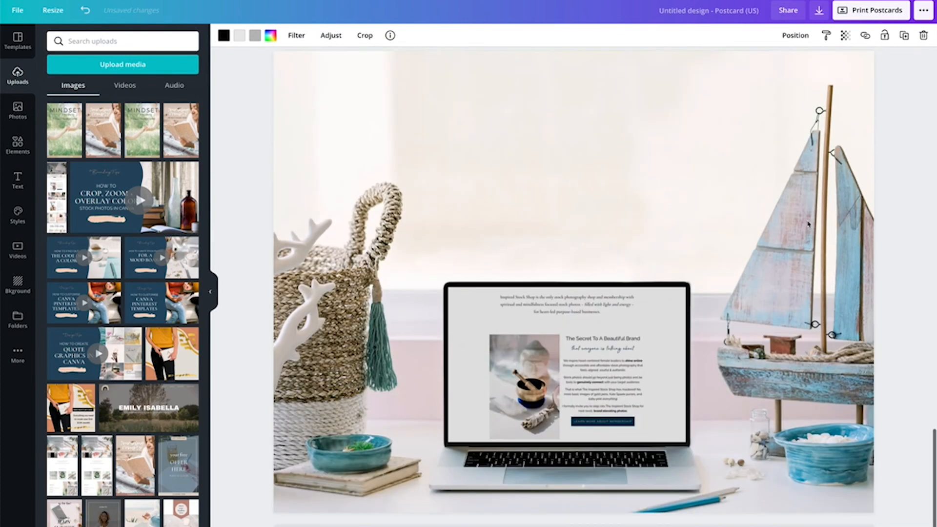
scroll(809, 224, up, 20)
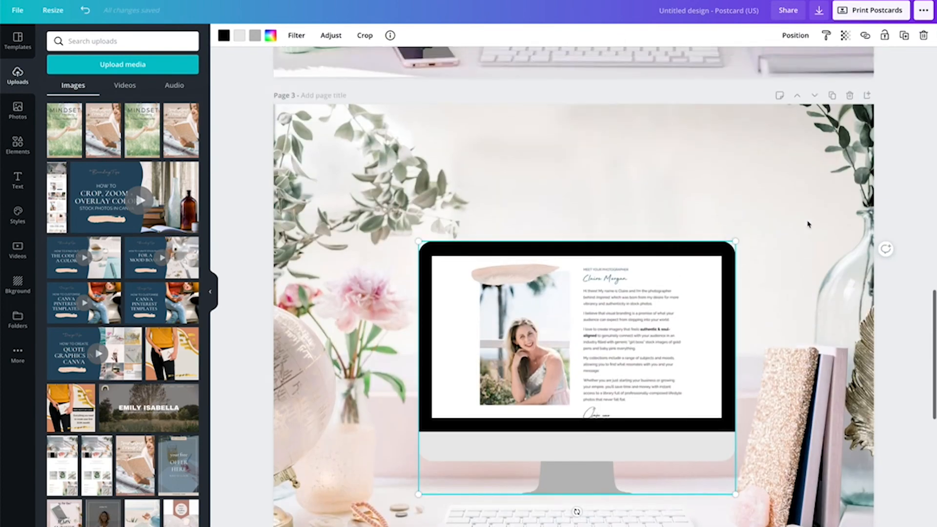
scroll(808, 224, up, 8)
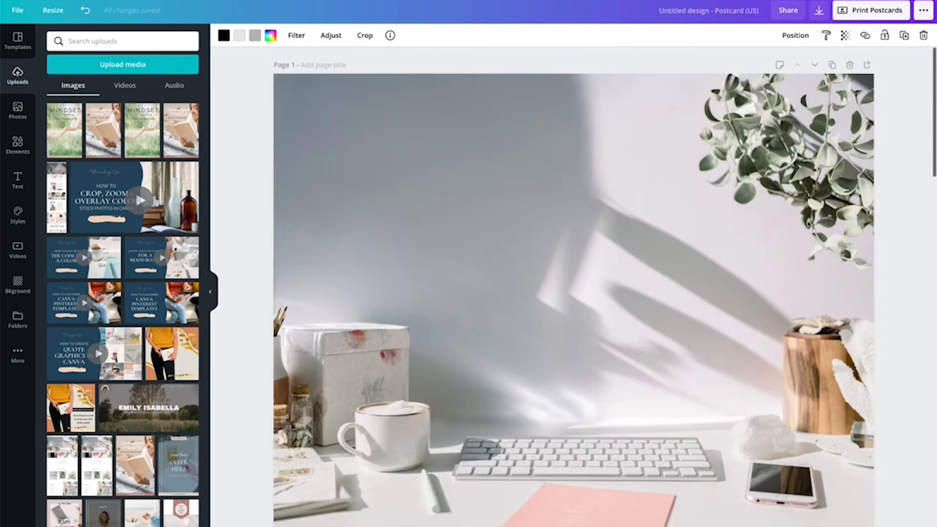